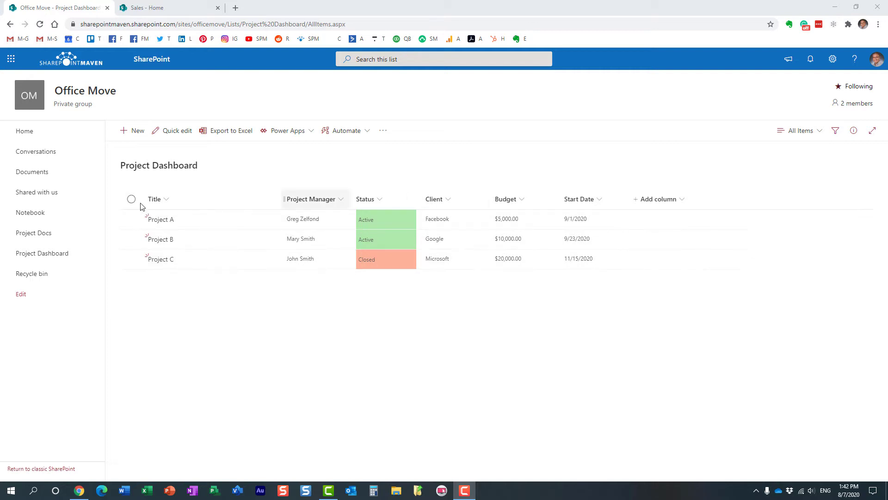
# Switch between the Project Dashboard list and the Sales site, ending on the Sales home page.
pyautogui.click(170, 10)
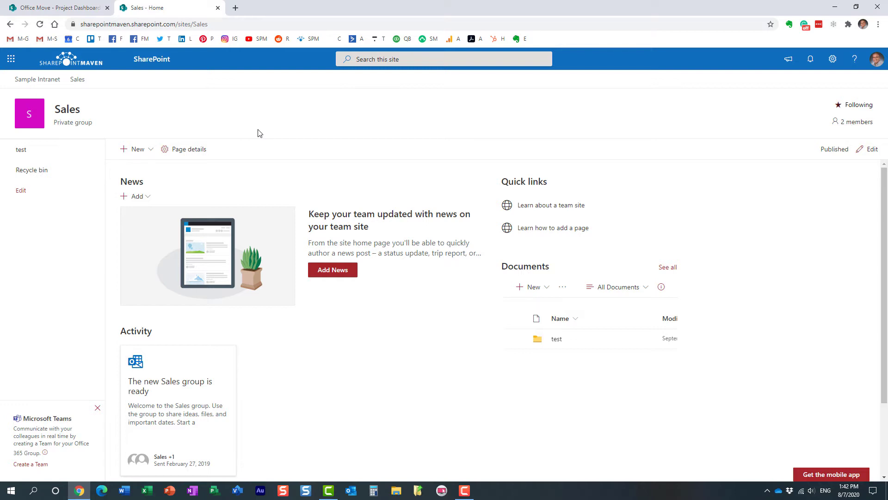
pyautogui.click(86, 8)
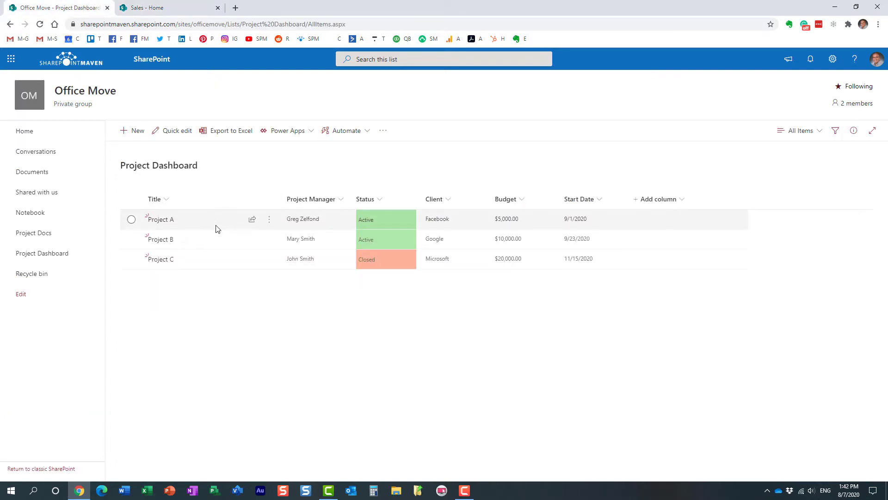
pyautogui.click(184, 10)
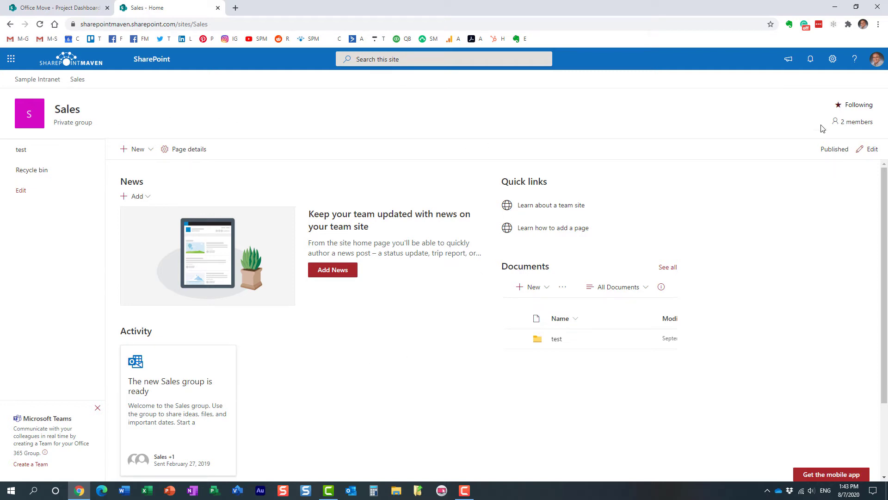
# From the Sales site's contents, start a new list to reach the Create a list panel.
pyautogui.click(832, 59)
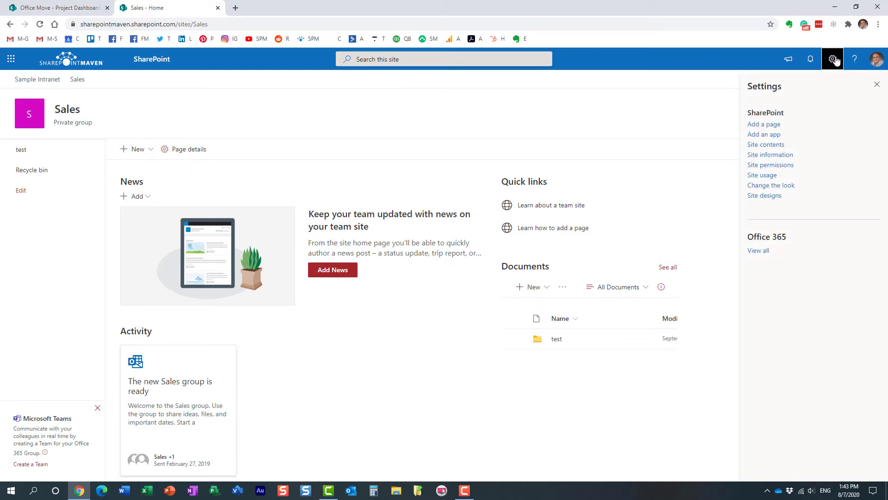
pyautogui.click(766, 146)
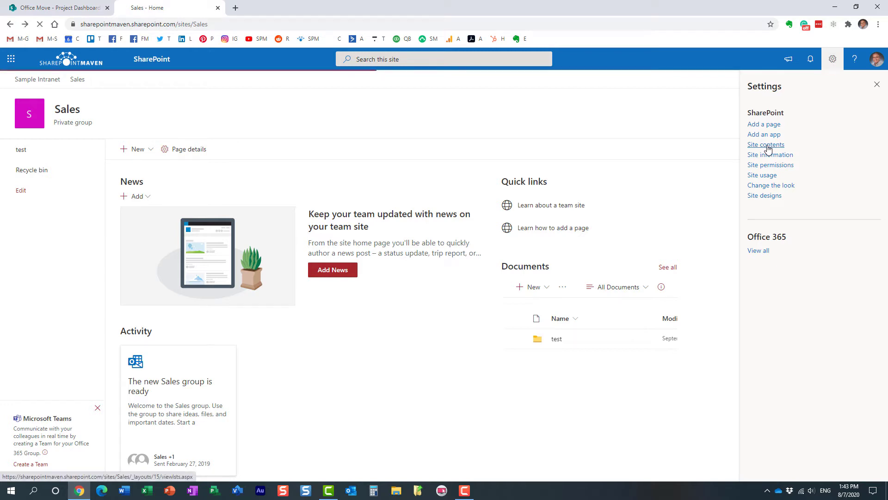
pyautogui.click(143, 153)
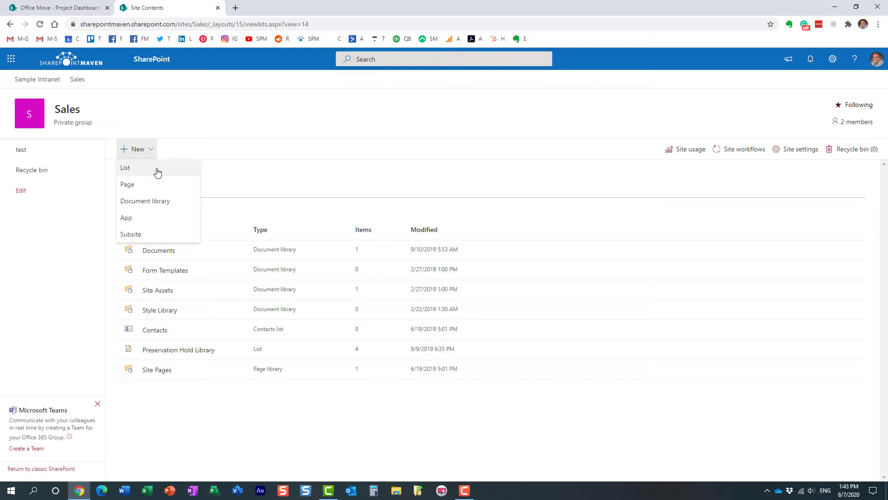
pyautogui.click(156, 173)
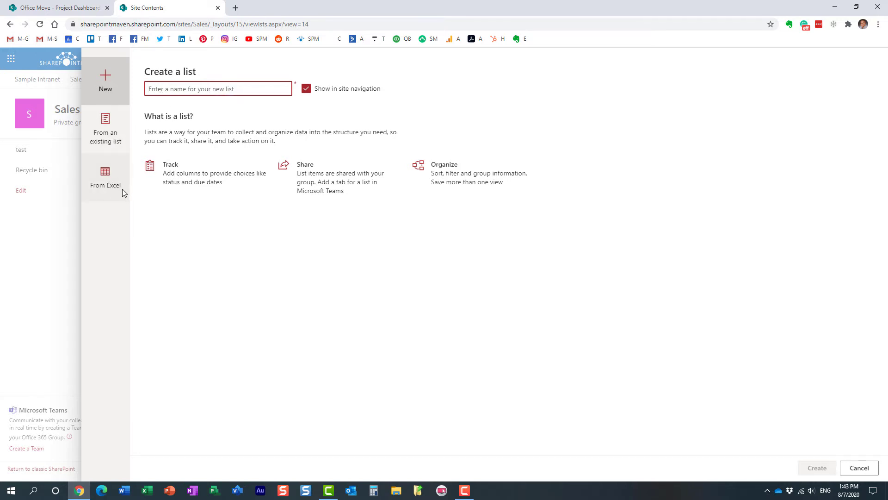
# Choose 'From an existing list' and scroll through the sites lists can be copied from.
pyautogui.click(104, 135)
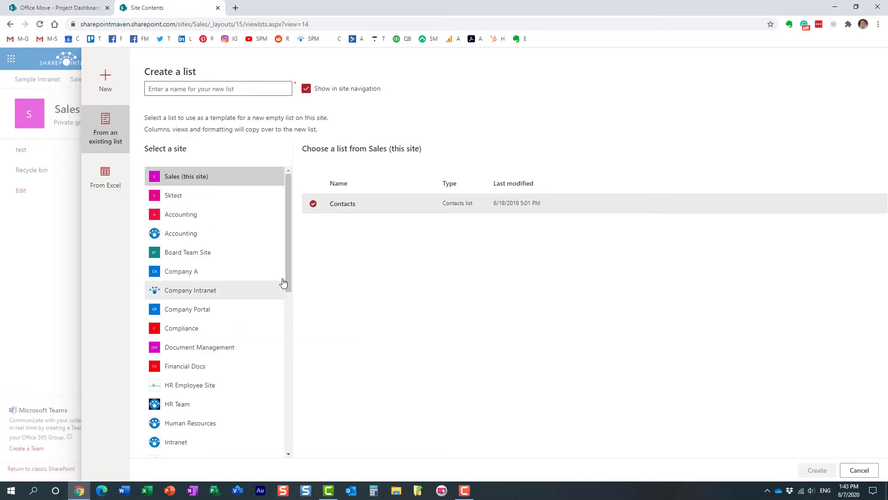
pyautogui.moveTo(286, 276); pyautogui.dragTo(283, 351)
# Copy Office Move's Project Dashboard list as a new list named 'Projects'.
pyautogui.click(207, 359)
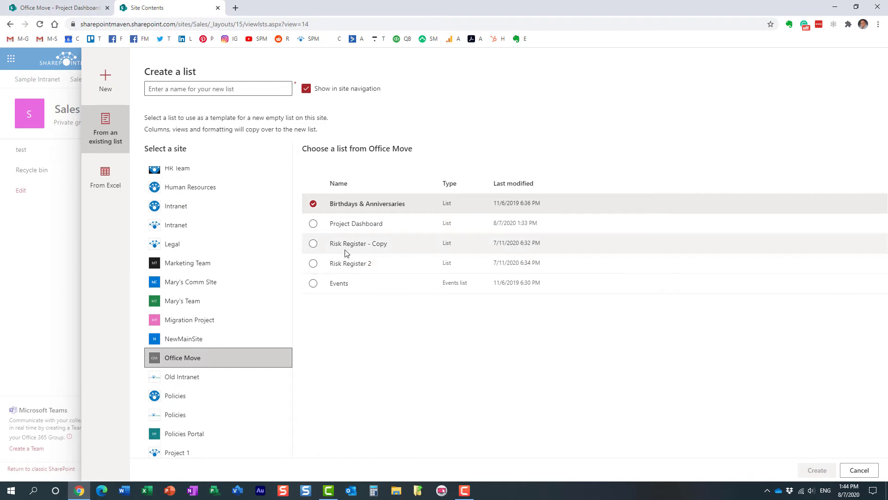
pyautogui.click(313, 225)
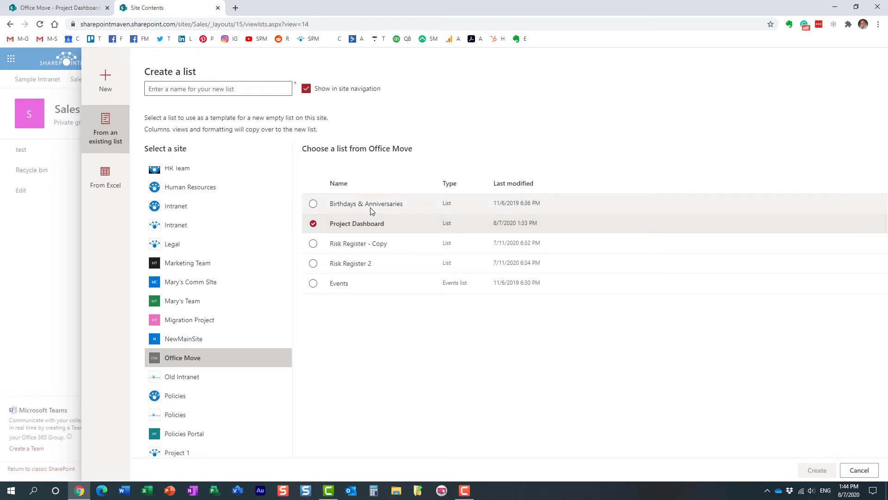
pyautogui.click(161, 90)
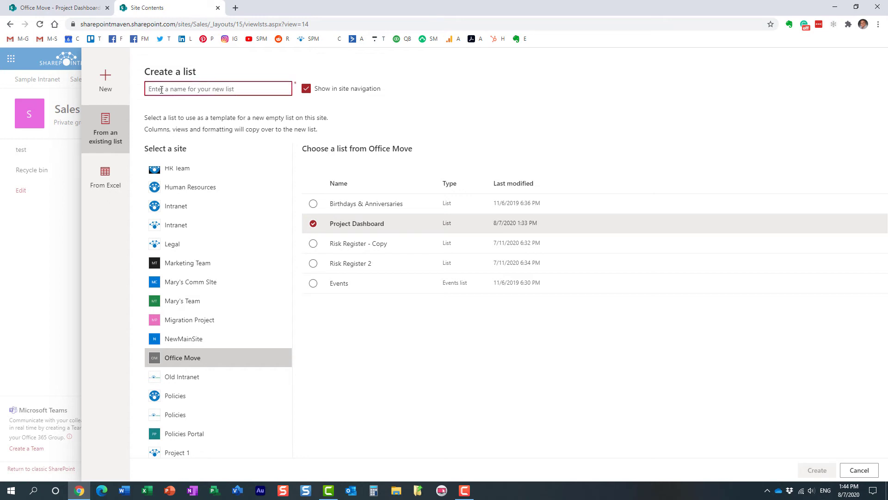
pyautogui.write('Projects')
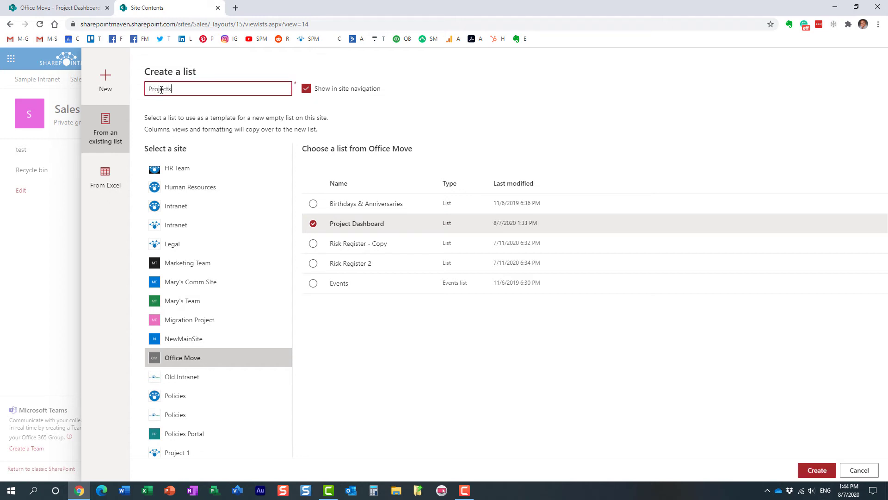
pyautogui.click(813, 471)
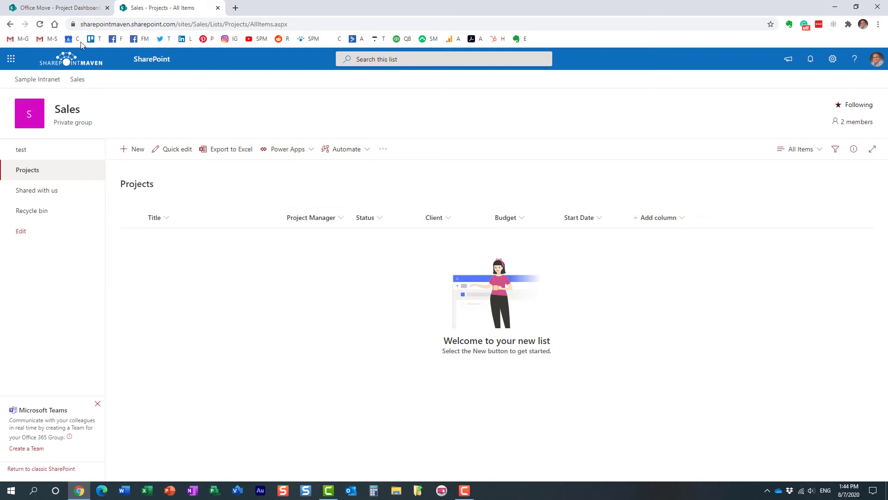
# Compare the empty Projects list's columns with Project Dashboard, then show Project Dashboard's view choices.
pyautogui.click(73, 11)
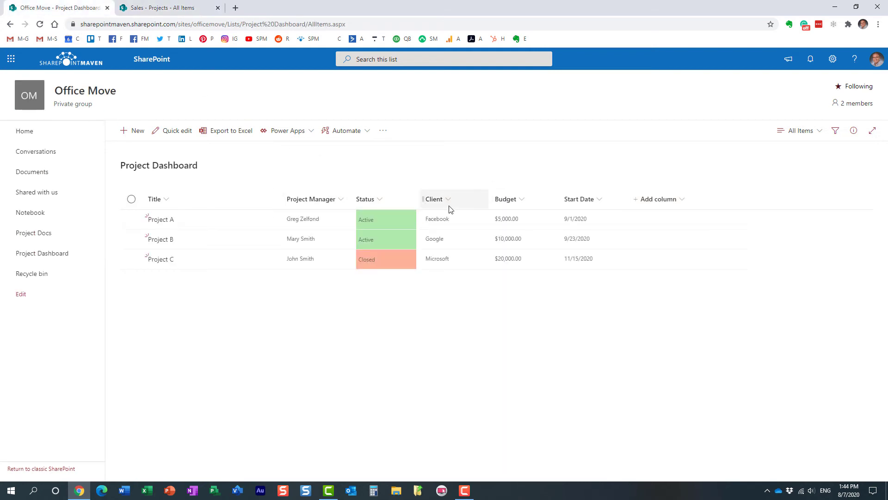
pyautogui.click(170, 10)
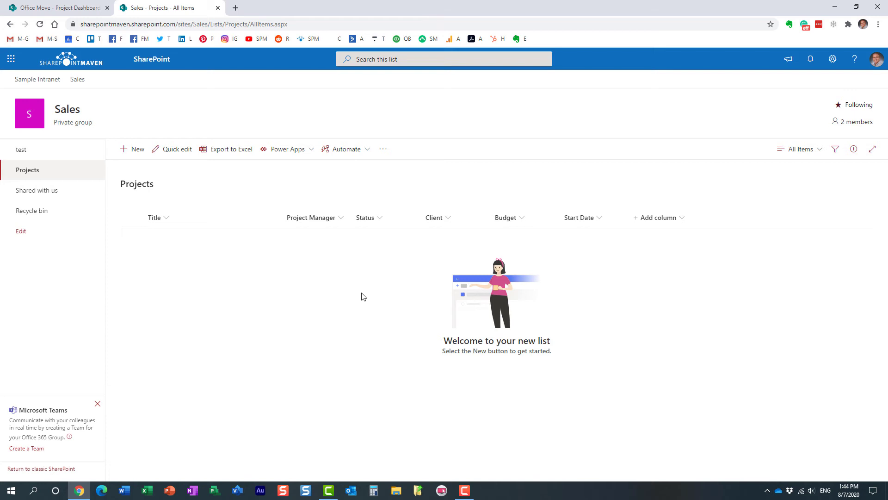
pyautogui.click(70, 8)
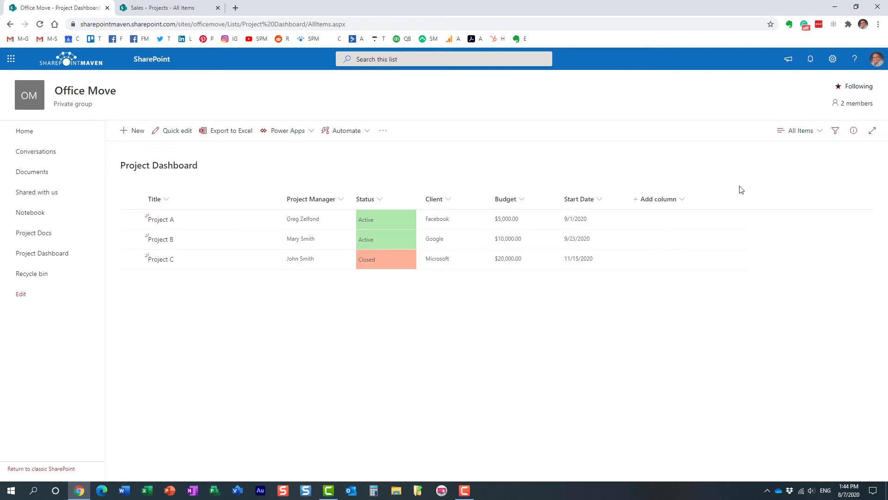
pyautogui.click(802, 131)
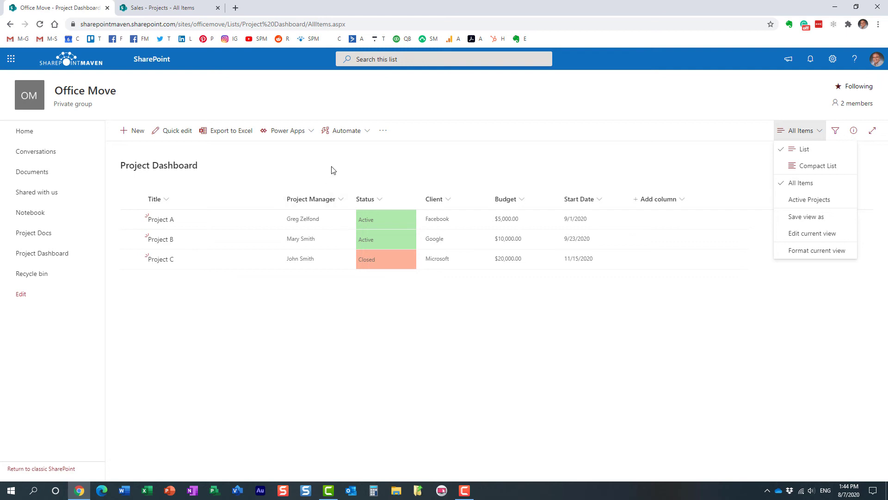
# Review Project A's version history in Project Dashboard, then close it.
pyautogui.rightClick(163, 221)
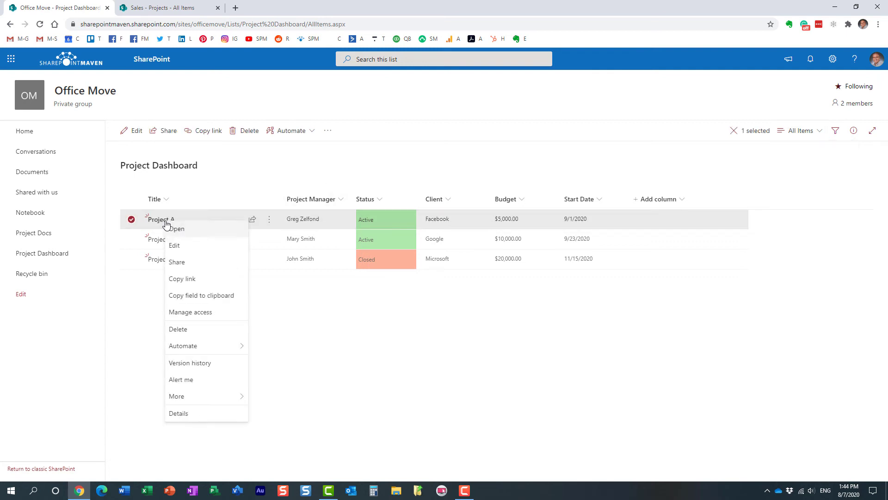
pyautogui.click(215, 364)
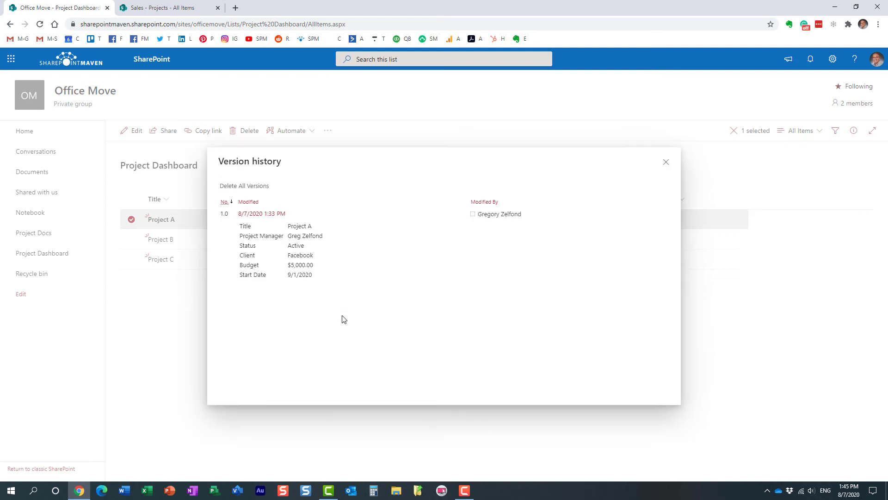
pyautogui.click(666, 162)
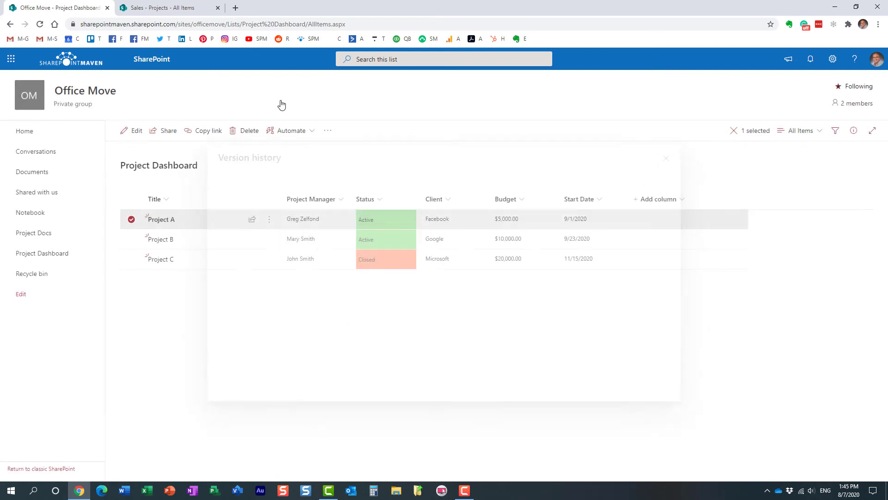
# On the new Projects list, check the copied views without changing the current view.
pyautogui.click(176, 13)
pyautogui.click(790, 153)
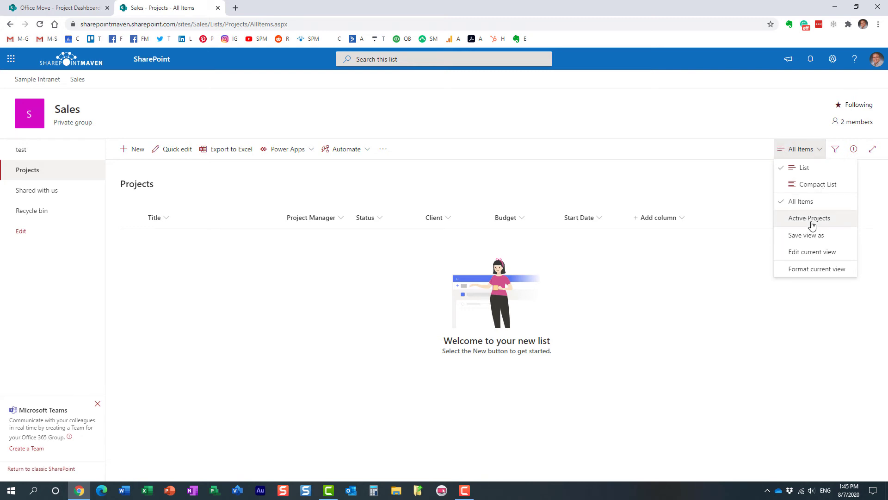
pyautogui.click(682, 122)
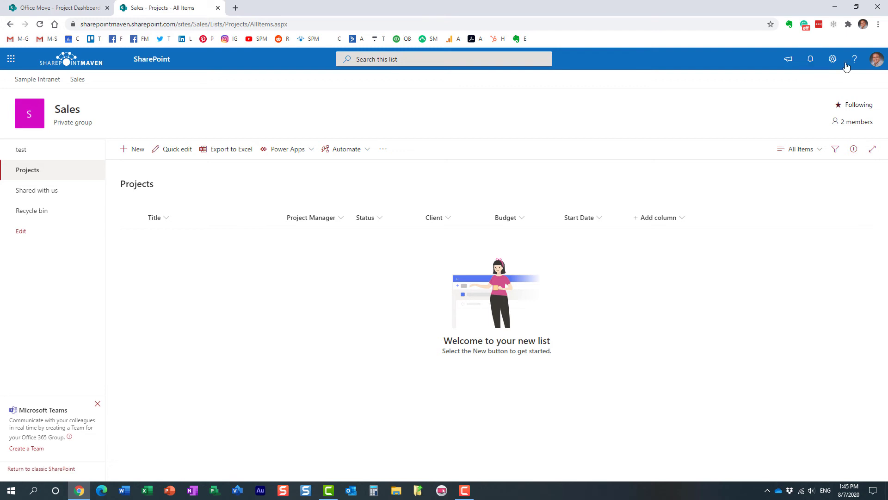
pyautogui.click(833, 58)
pyautogui.click(769, 156)
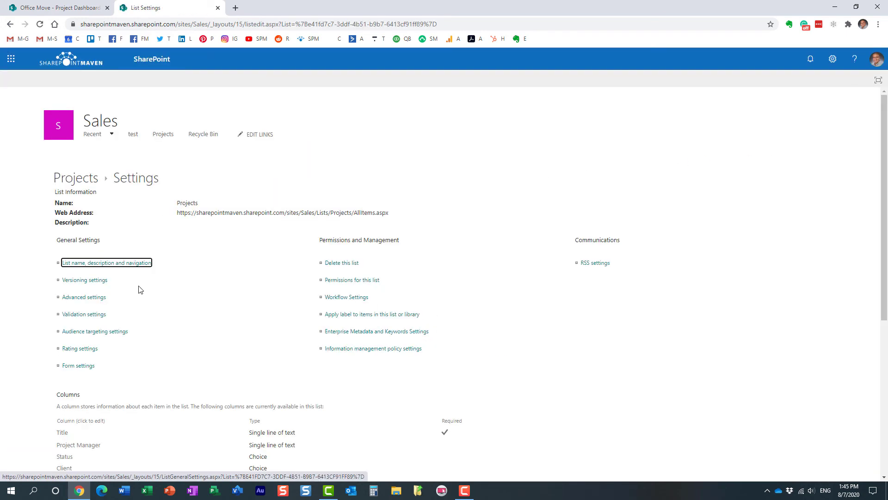
pyautogui.click(95, 281)
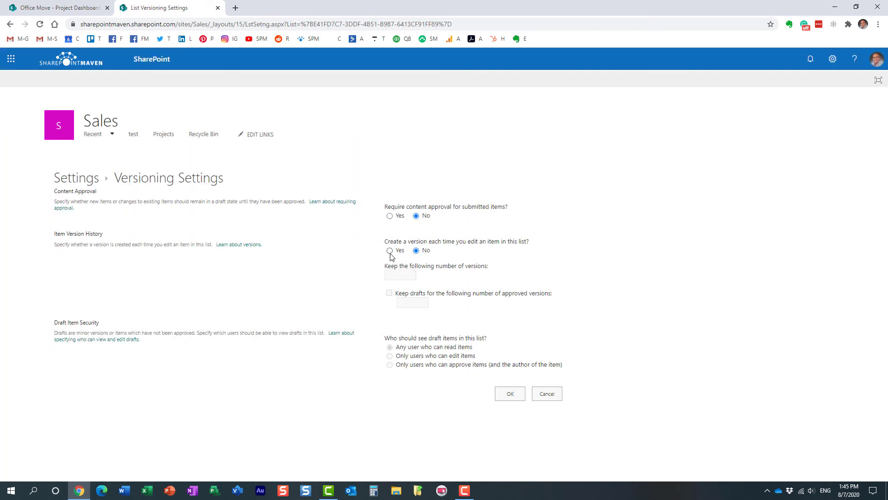
pyautogui.click(548, 392)
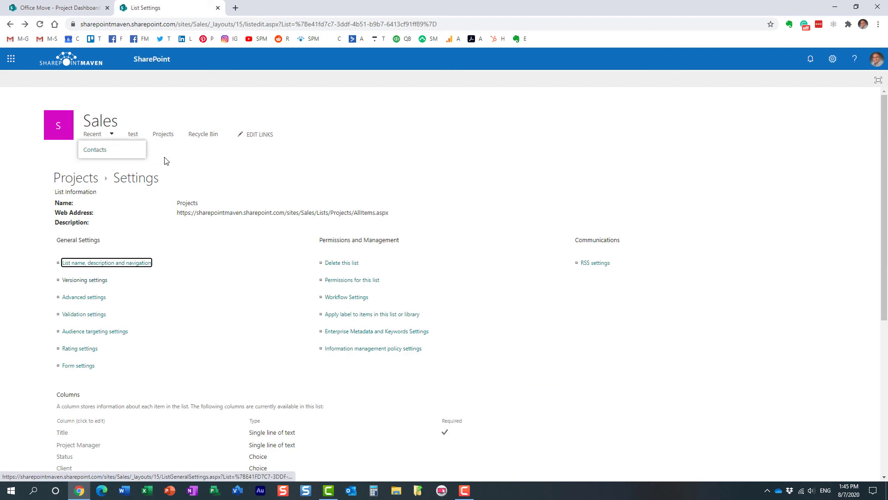
pyautogui.hotkey('alt', 'Left')
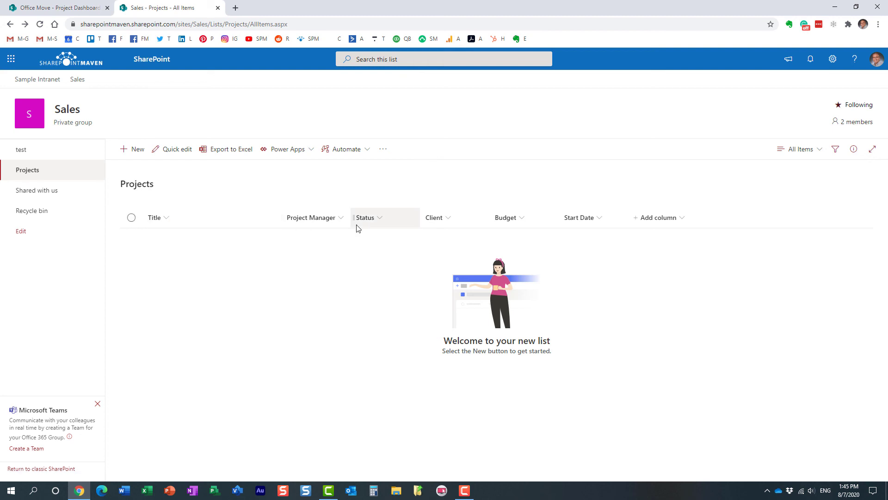
pyautogui.click(137, 149)
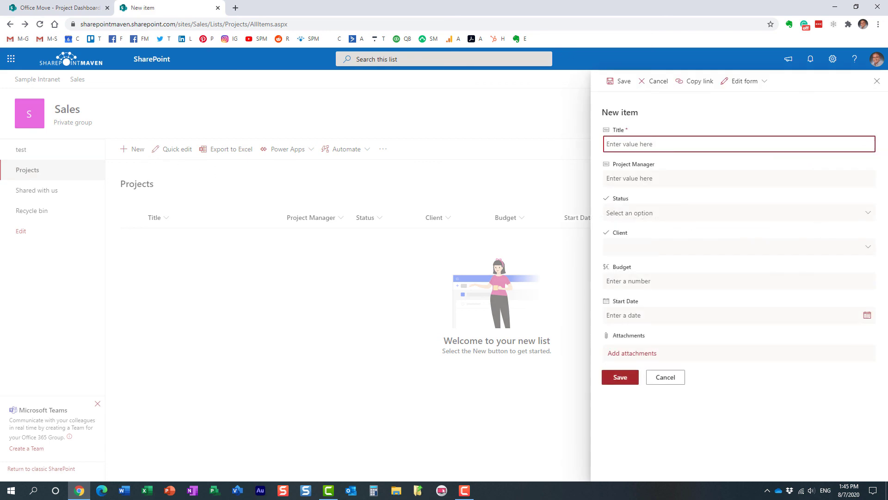
pyautogui.click(867, 252)
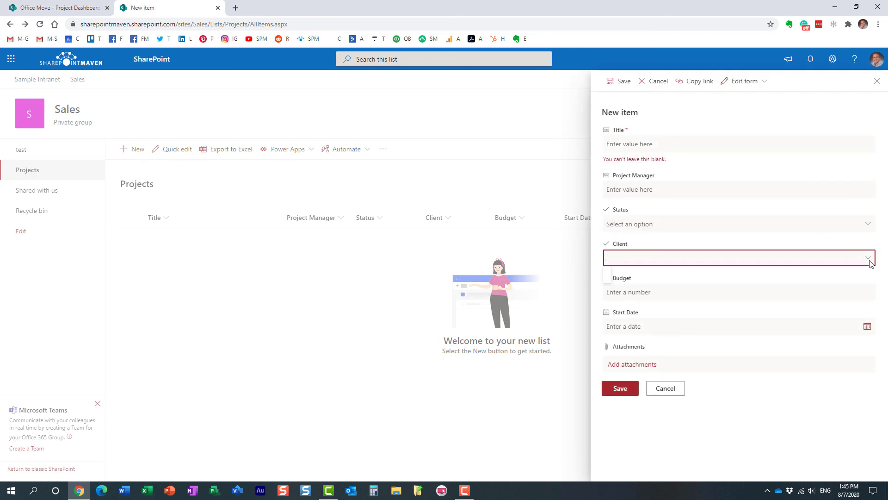
pyautogui.click(868, 224)
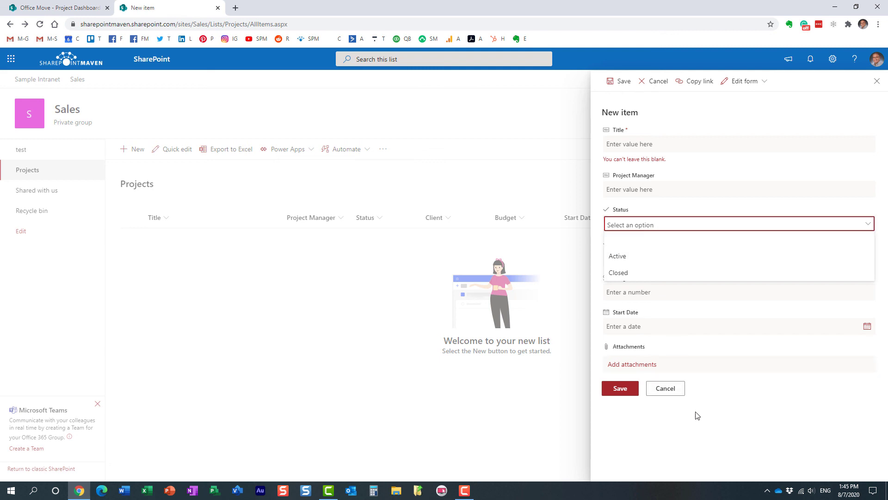
pyautogui.click(676, 392)
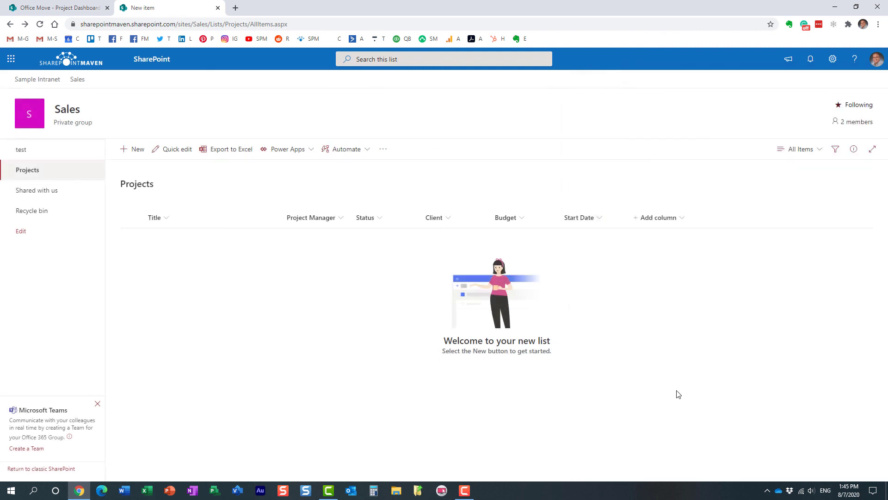